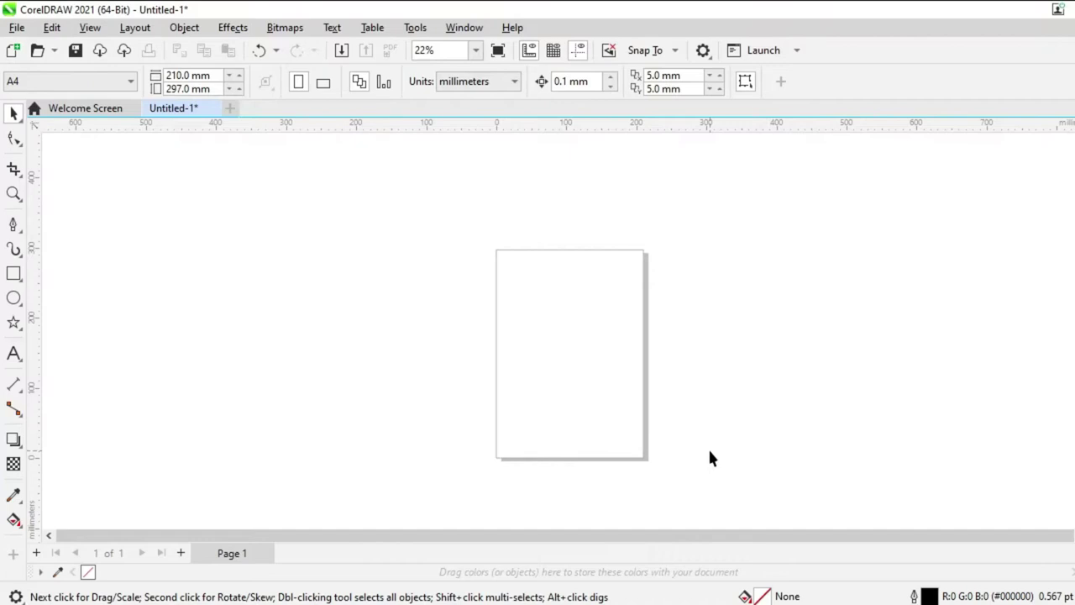
Draw a five-pointed star about 360 mm wide and 345 mm high over the page
{"action": "scroll", "coordinate": [569, 371], "scroll_direction": "up", "scroll_amount": 3}
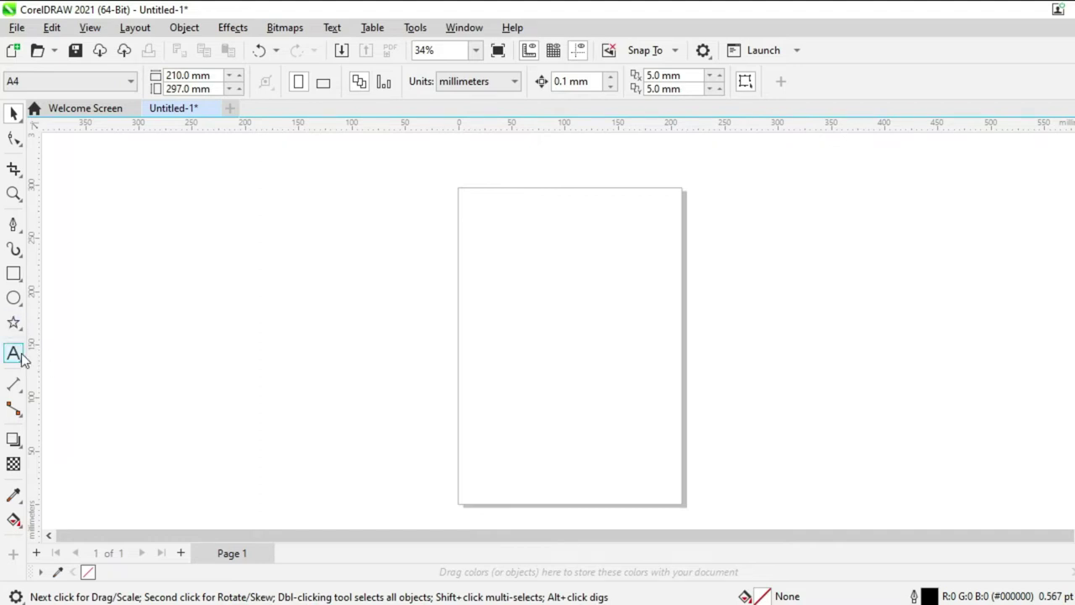
{"action": "left_click", "coordinate": [13, 323]}
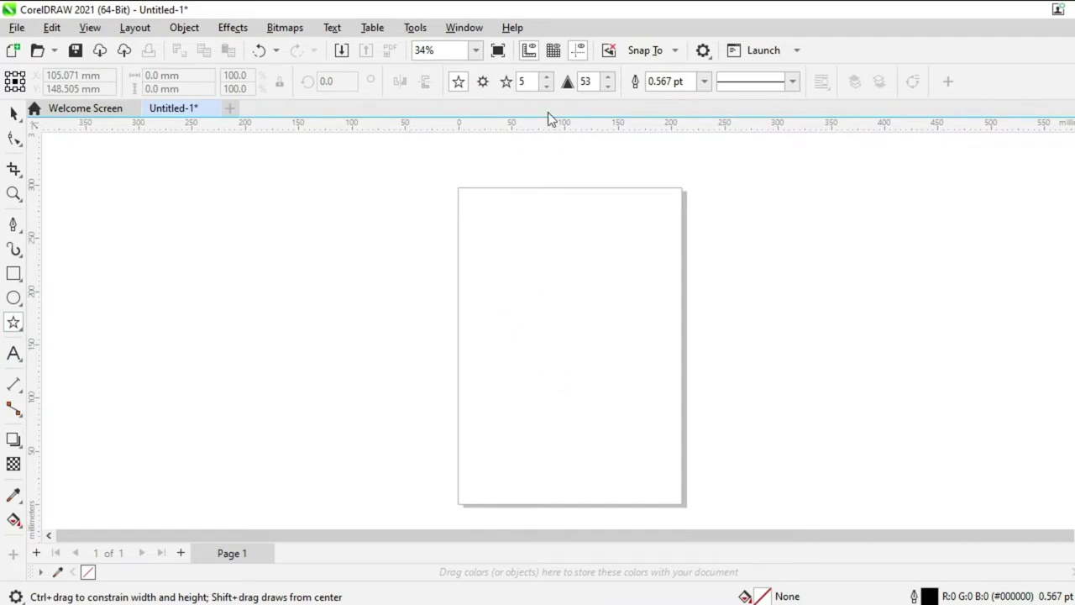
{"action": "double_click", "coordinate": [529, 80]}
{"action": "left_click_drag", "start_coordinate": [526, 312], "coordinate": [715, 243]}
{"action": "scroll", "coordinate": [526, 304], "scroll_direction": "down", "scroll_amount": 2}
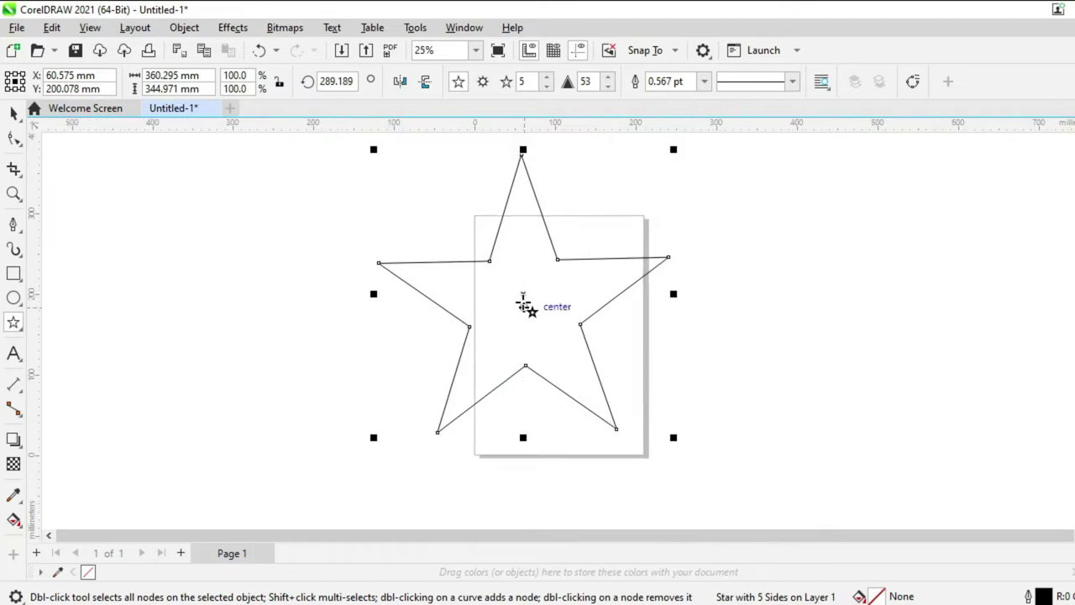
Draw straight Pen lines joining the top, lower-left, left and lower-right tips of the star to their opposite inner corners
{"action": "left_click", "coordinate": [15, 115]}
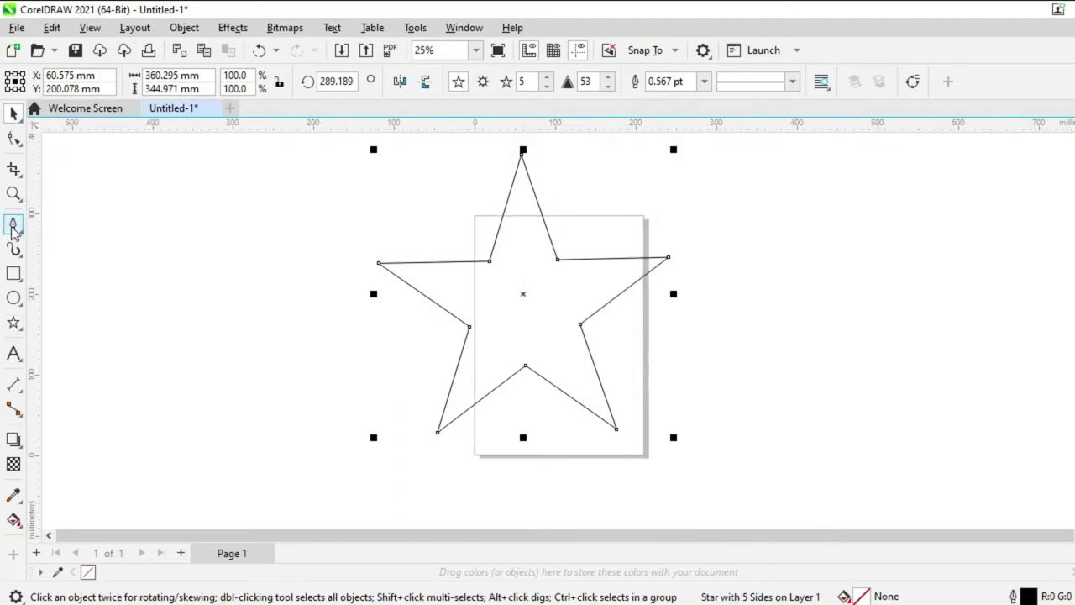
{"action": "left_click", "coordinate": [14, 227]}
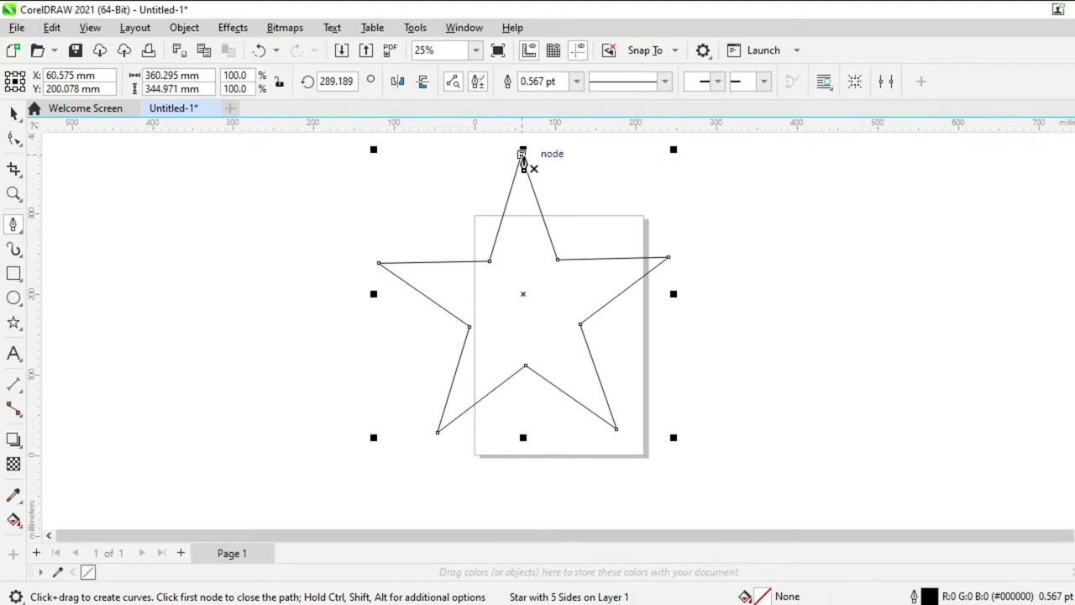
{"action": "left_click", "coordinate": [522, 155]}
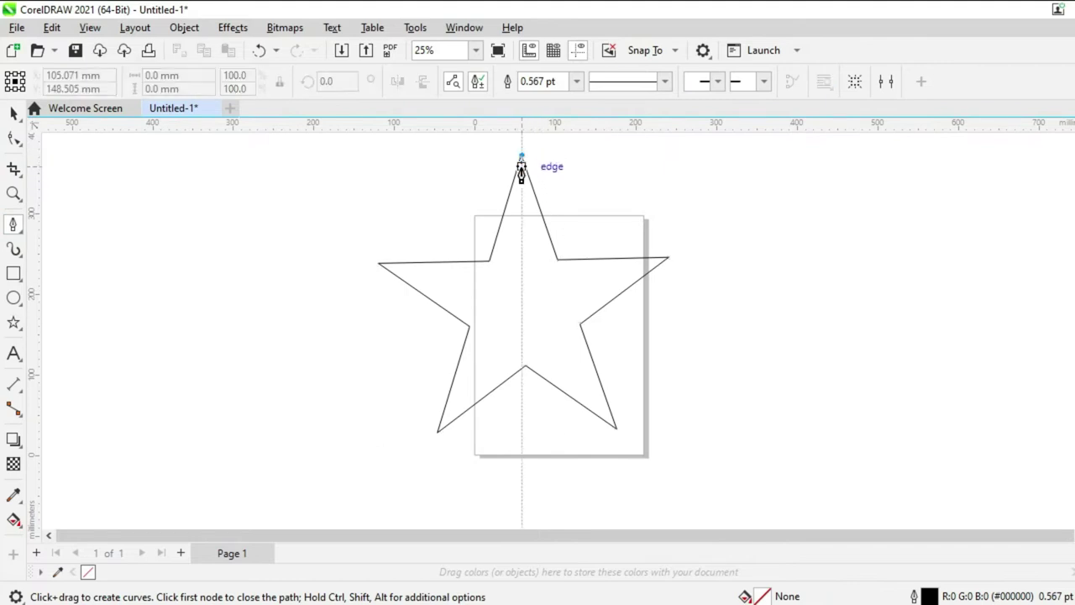
{"action": "double_click", "coordinate": [523, 368]}
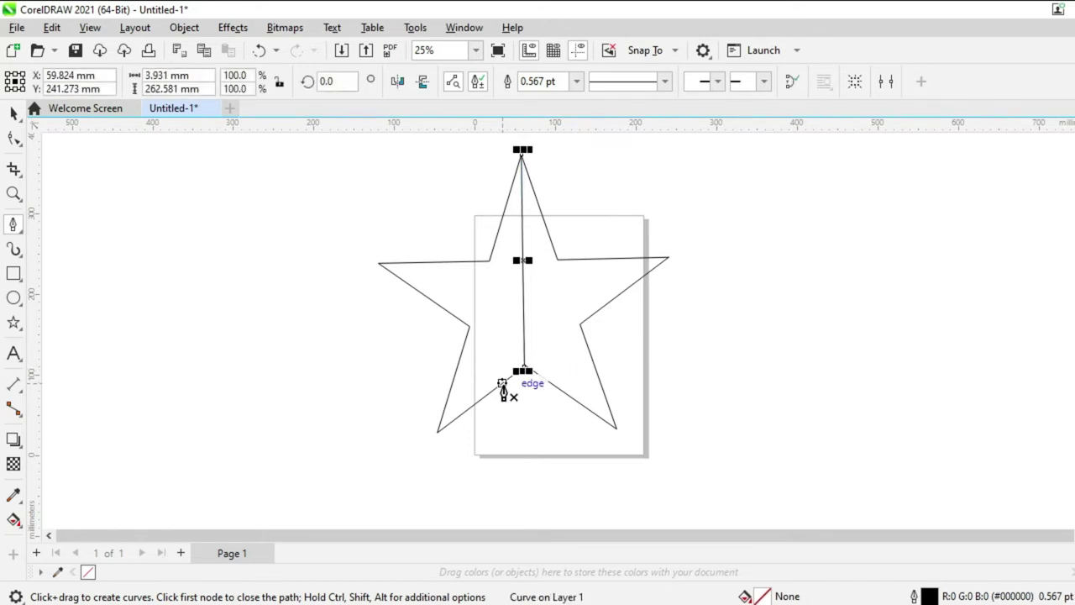
{"action": "left_click", "coordinate": [438, 432]}
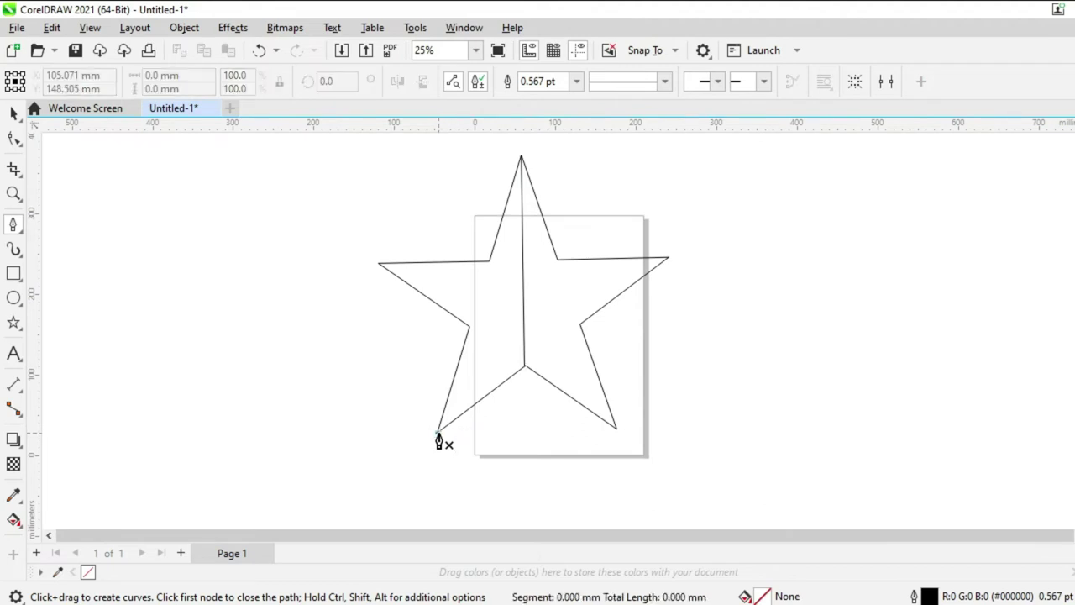
{"action": "double_click", "coordinate": [557, 261]}
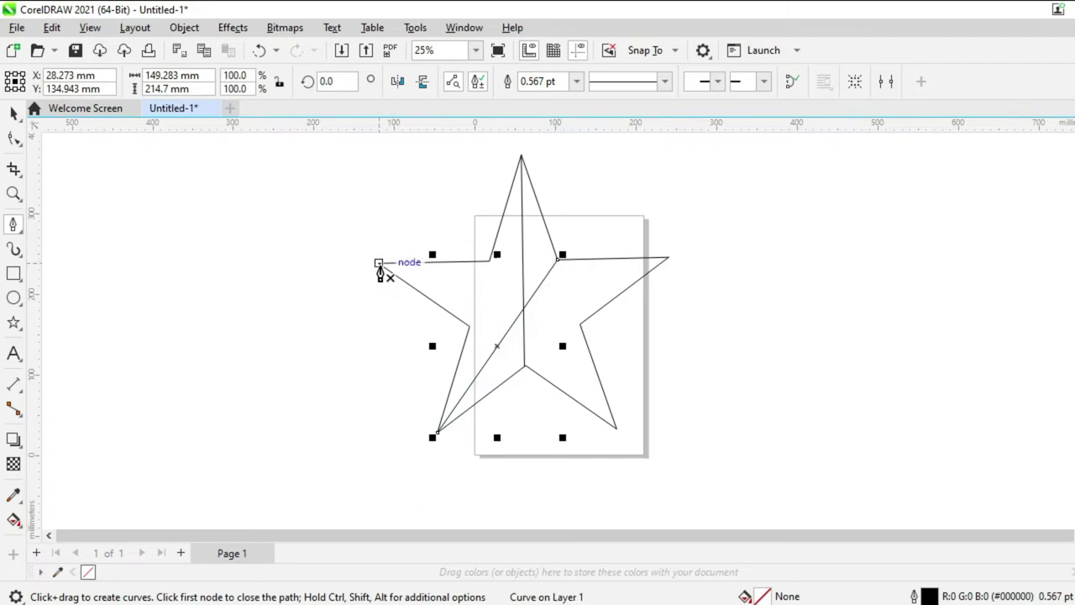
{"action": "left_click", "coordinate": [380, 264]}
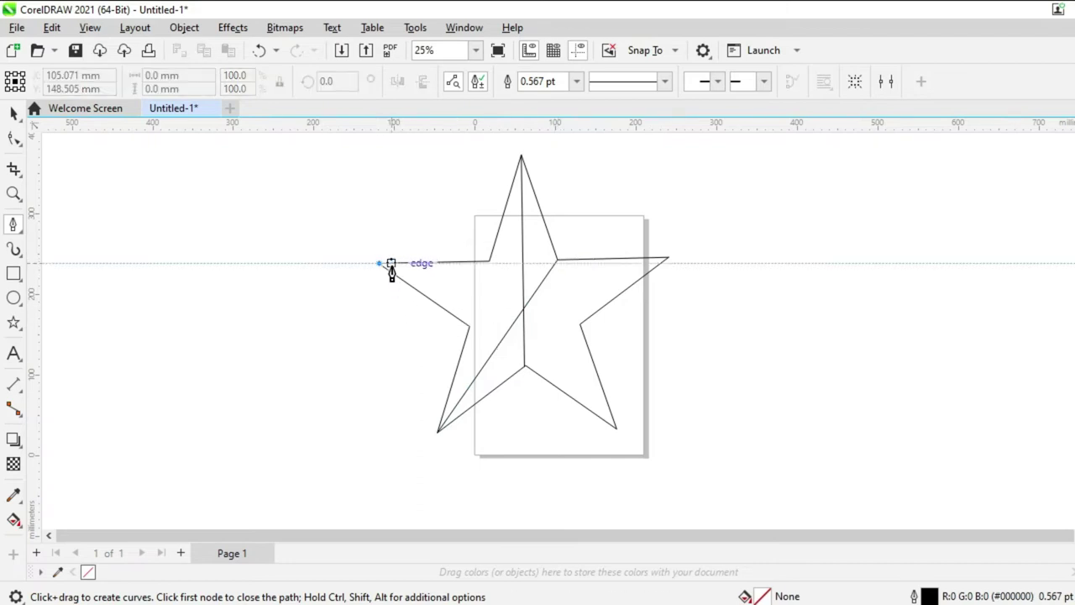
{"action": "double_click", "coordinate": [580, 324]}
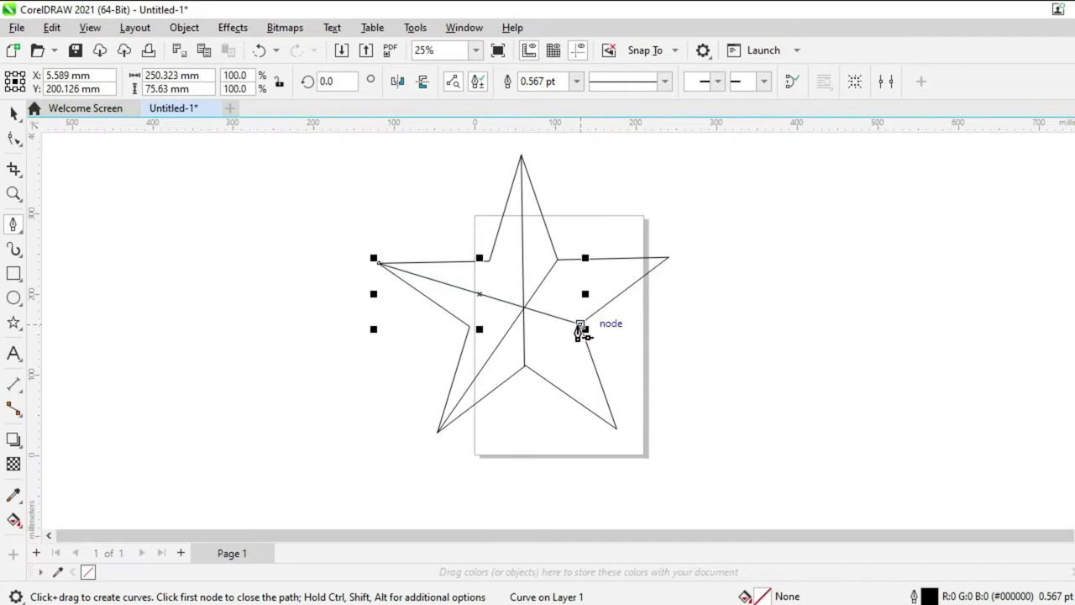
{"action": "left_click", "coordinate": [616, 429]}
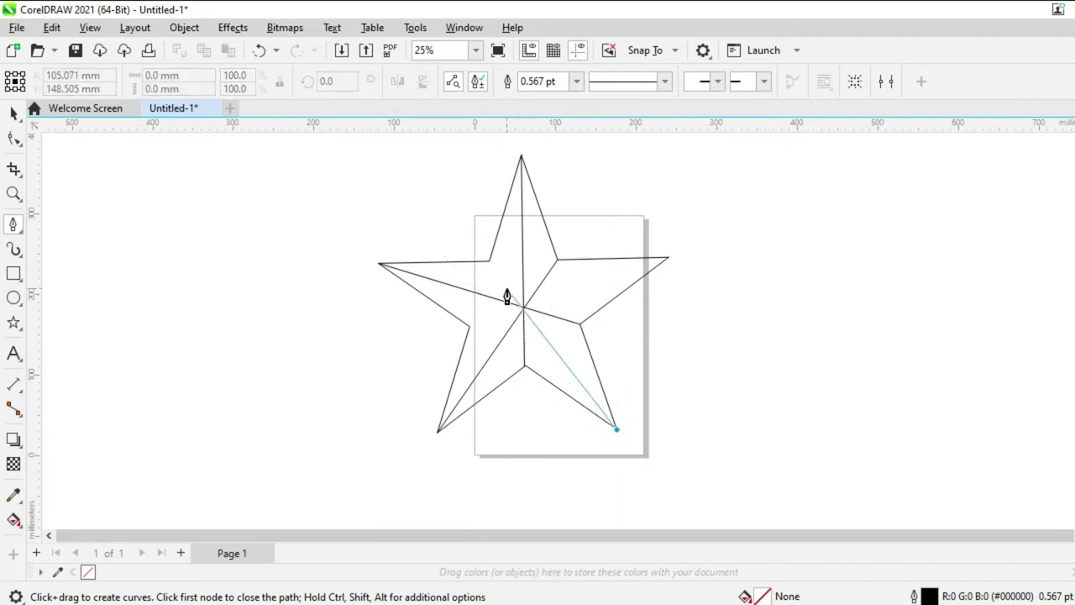
{"action": "double_click", "coordinate": [489, 262]}
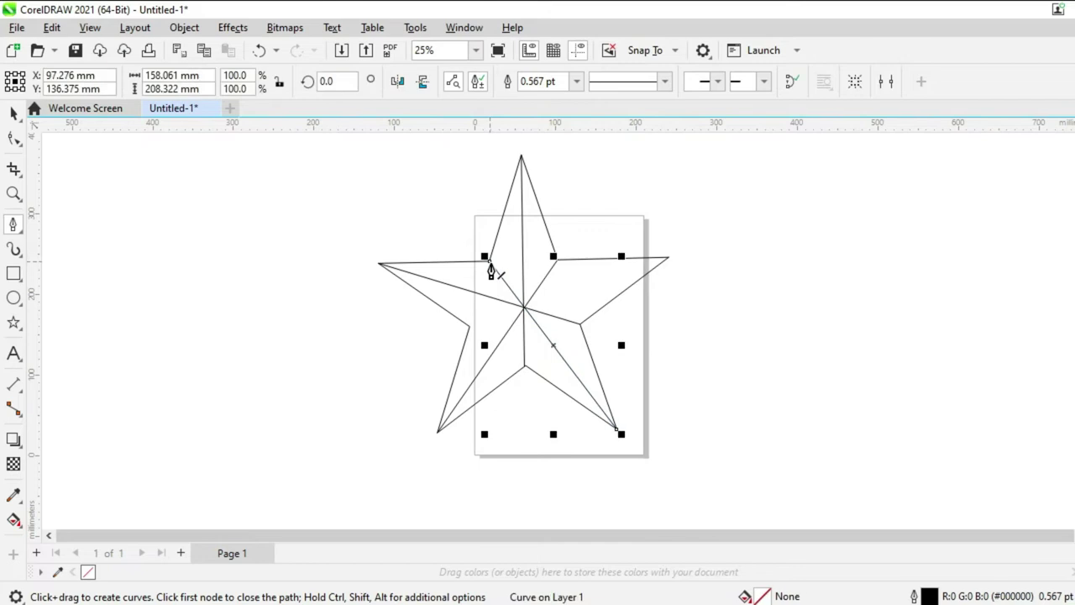
{"action": "left_click", "coordinate": [14, 113]}
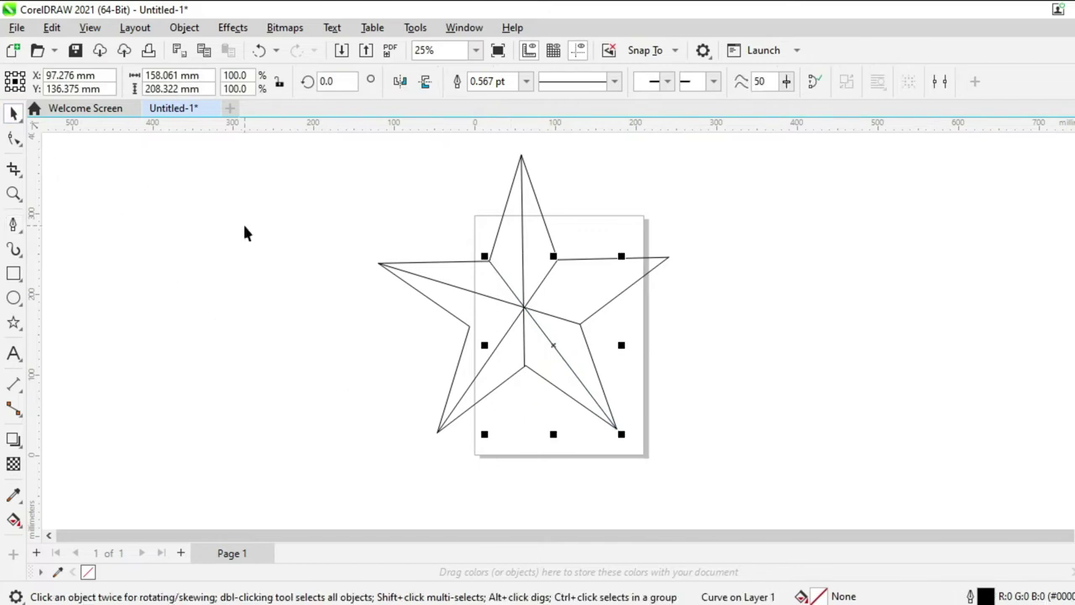
Move the star together with its inner lines about 56 mm right and 7 mm down, centring it more closely over the page
{"action": "left_click", "coordinate": [335, 250]}
{"action": "scroll", "coordinate": [335, 249], "scroll_direction": "down", "scroll_amount": 1}
{"action": "left_click_drag", "start_coordinate": [282, 176], "coordinate": [657, 388]}
{"action": "left_click", "coordinate": [453, 292]}
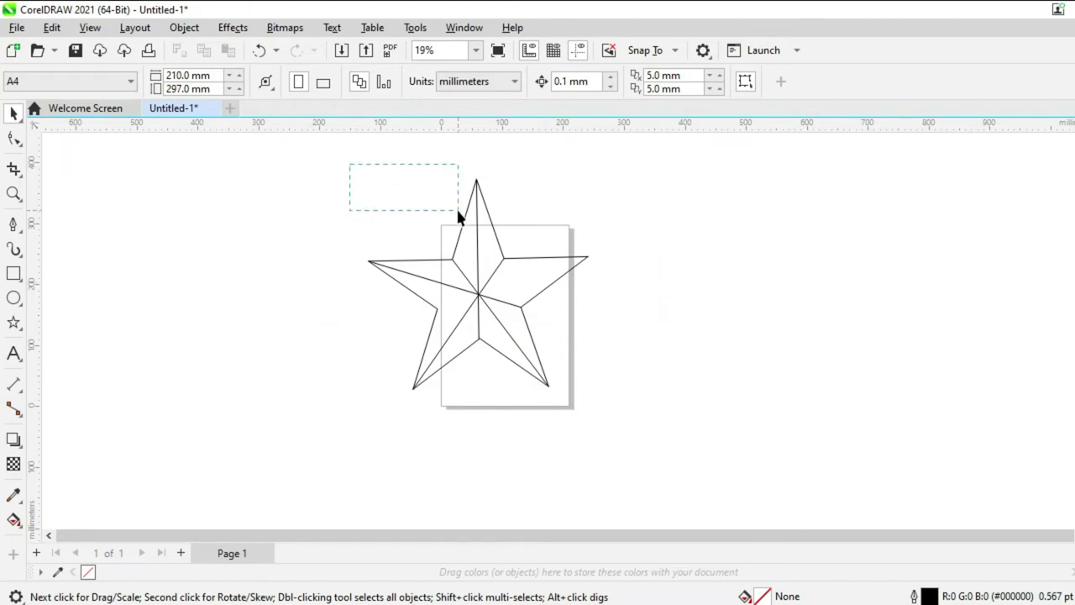
{"action": "left_click_drag", "start_coordinate": [458, 217], "coordinate": [643, 439]}
{"action": "left_click_drag", "start_coordinate": [470, 294], "coordinate": [499, 304]}
{"action": "scroll", "coordinate": [499, 302], "scroll_direction": "up", "scroll_amount": 1}
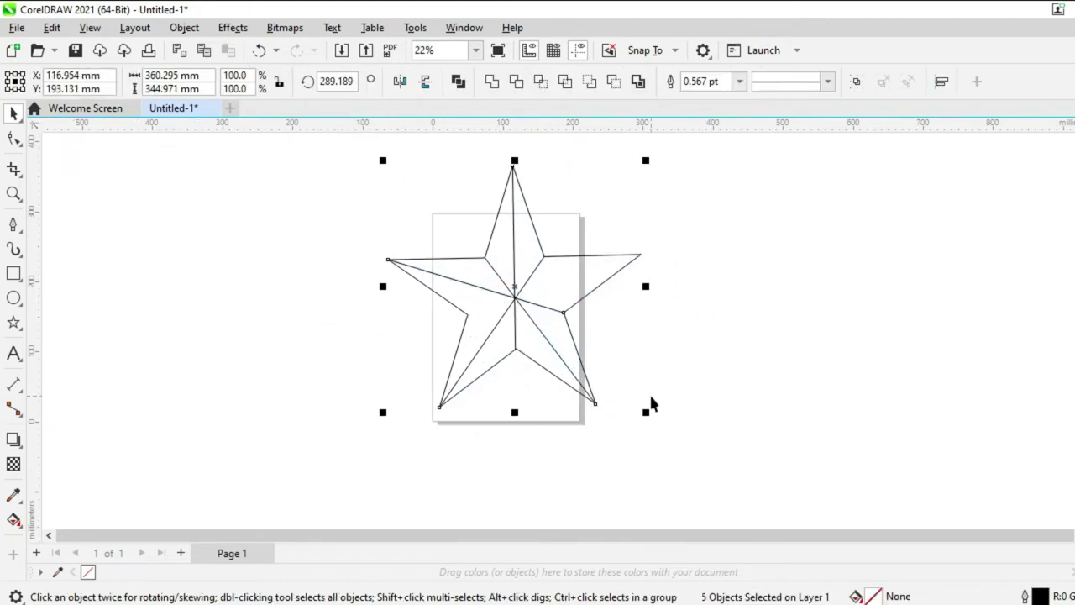
{"action": "left_click", "coordinate": [624, 370]}
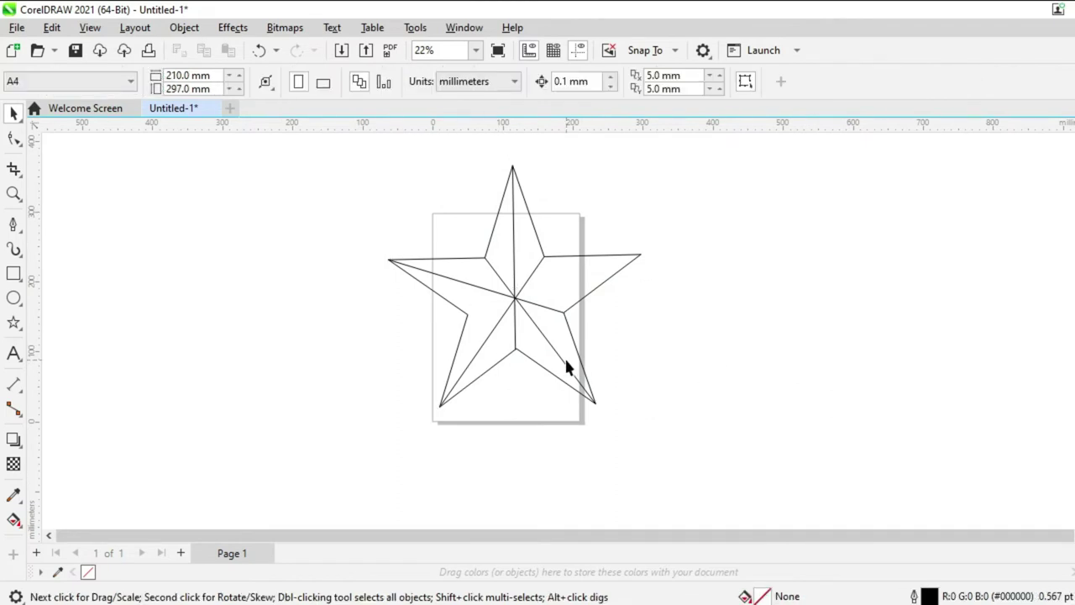
Smart-fill the top point's left half with gray #B3B3B3, and its right half and the left point's upper half with #E6E6E6
{"action": "left_click", "coordinate": [78, 539]}
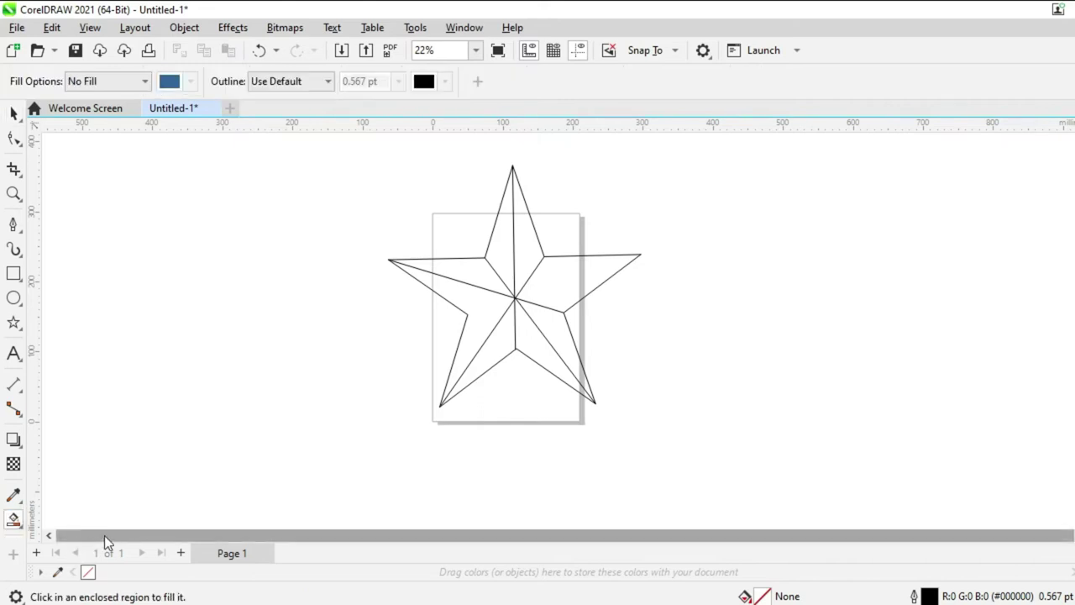
{"action": "left_click", "coordinate": [501, 231]}
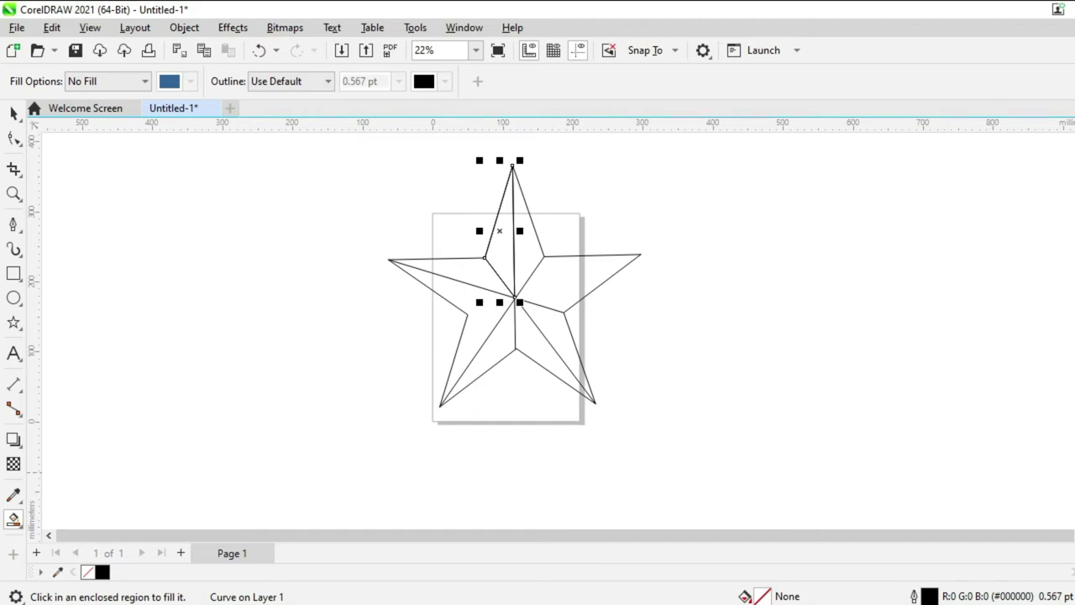
{"action": "left_click", "coordinate": [503, 239]}
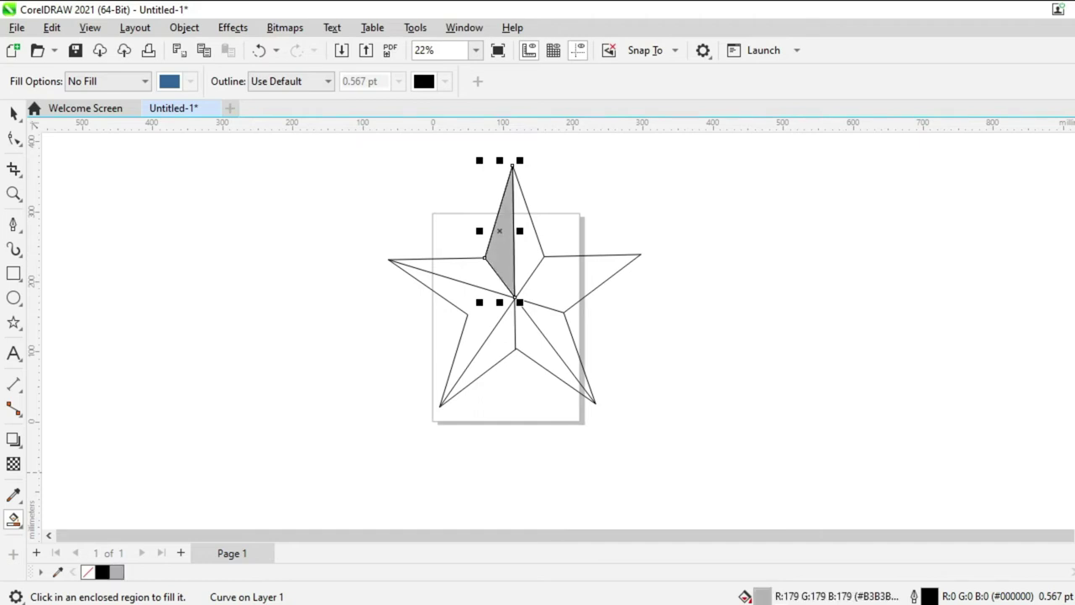
{"action": "left_click", "coordinate": [527, 253]}
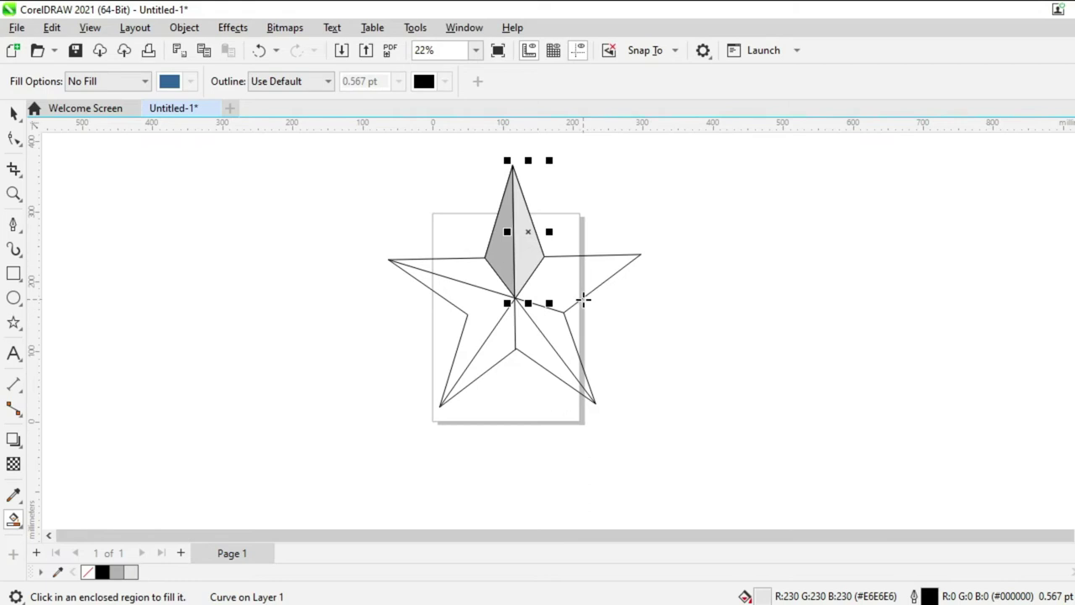
{"action": "left_click", "coordinate": [471, 274]}
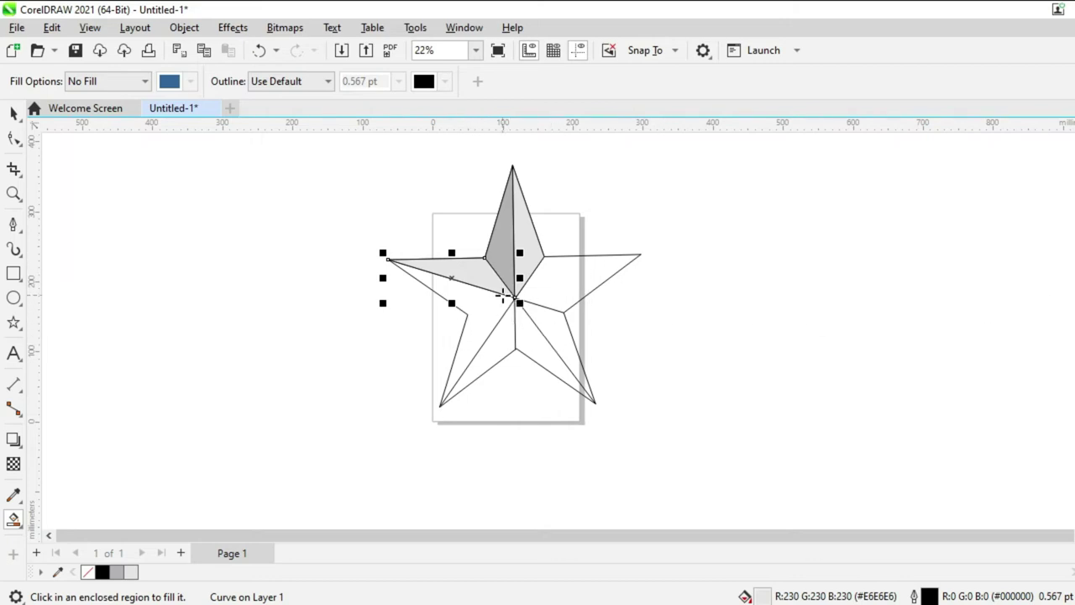
Draw the missing straight Pen line from the star's left inner corner to its right tip
{"action": "left_click", "coordinate": [15, 225]}
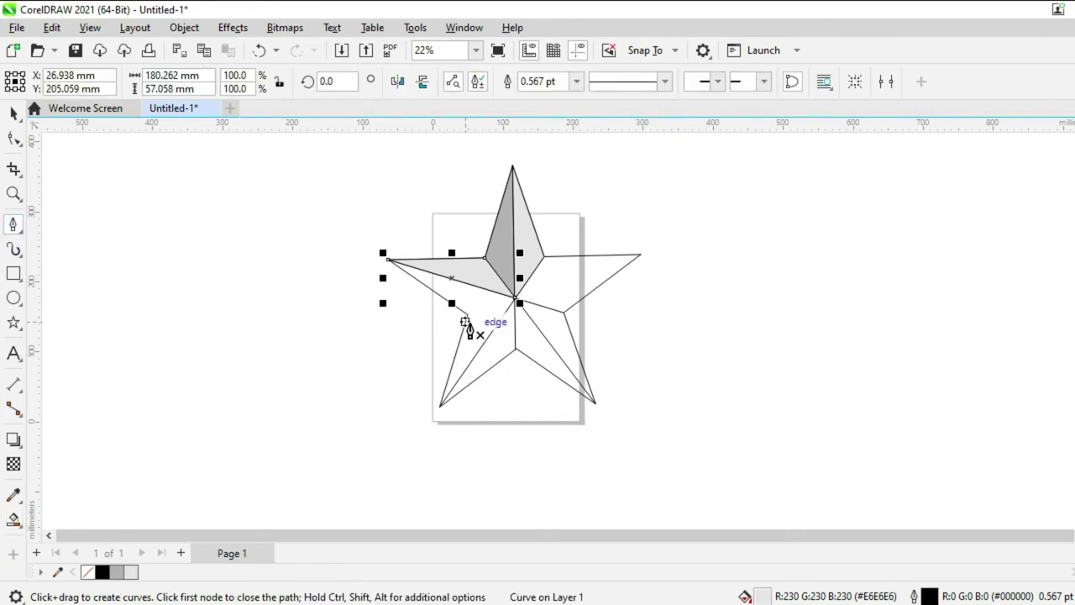
{"action": "left_click", "coordinate": [467, 315]}
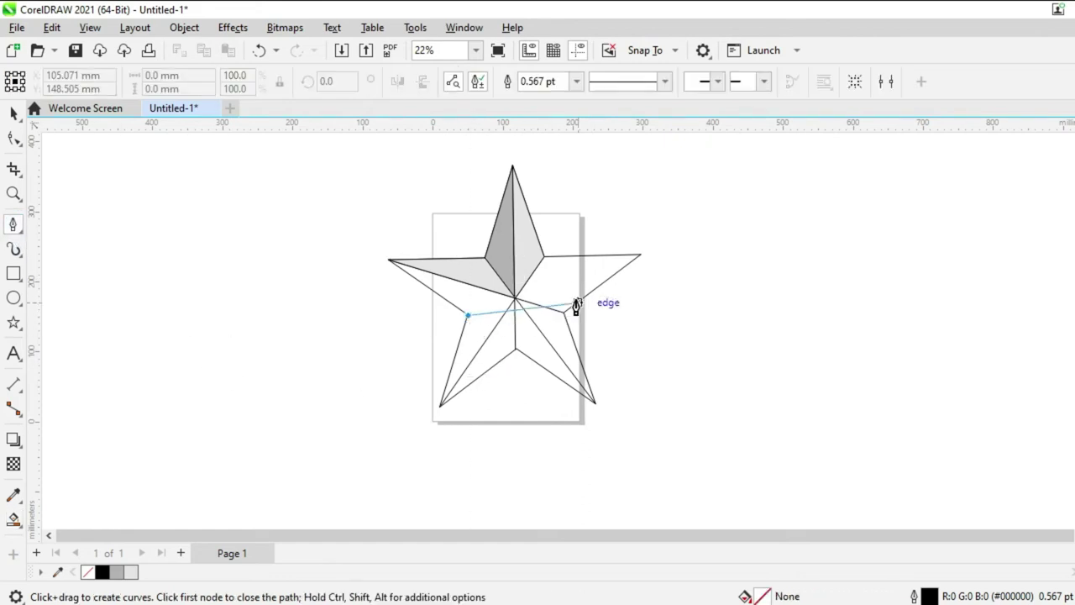
{"action": "left_click", "coordinate": [640, 254]}
{"action": "left_click", "coordinate": [640, 256]}
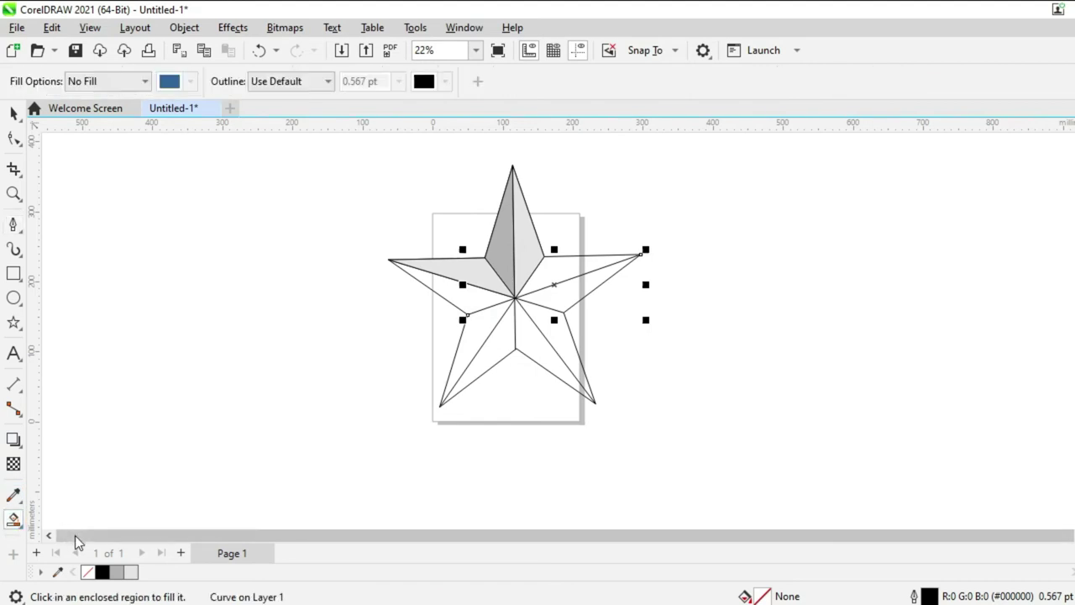
Smart-fill the left point's lower half and the right point's lower half with #E6E6E6, and the right point's upper half with #B3B3B3
{"action": "left_click", "coordinate": [472, 304]}
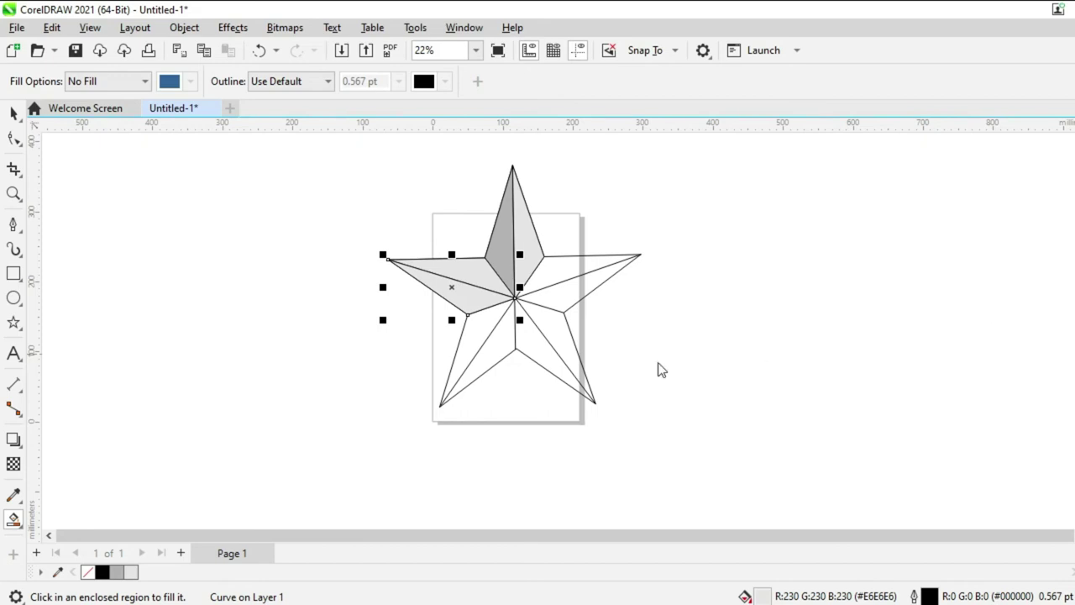
{"action": "left_click", "coordinate": [563, 270]}
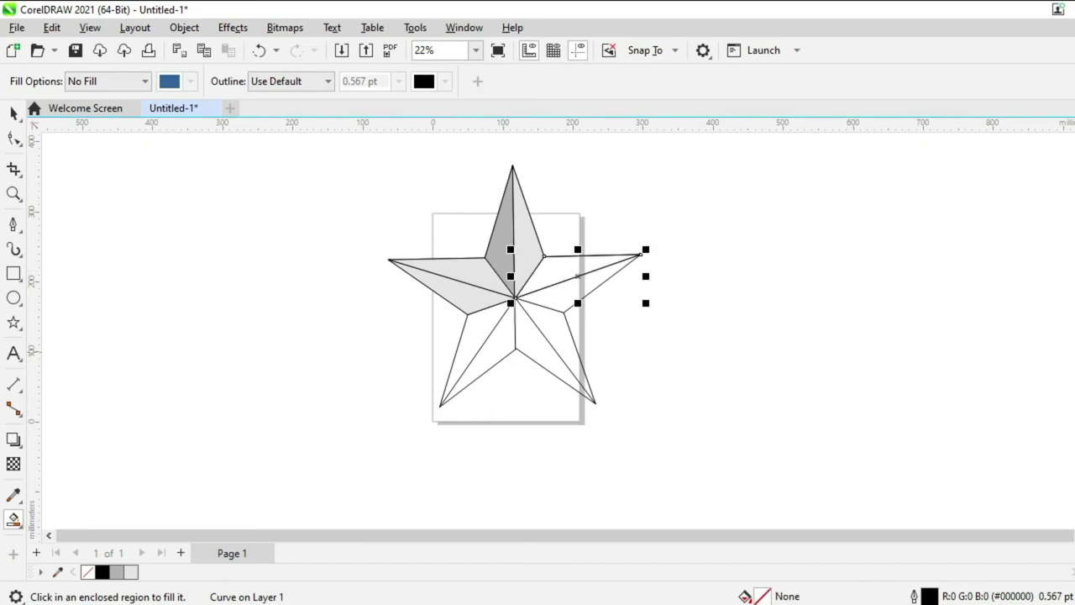
{"action": "left_click", "coordinate": [593, 281]}
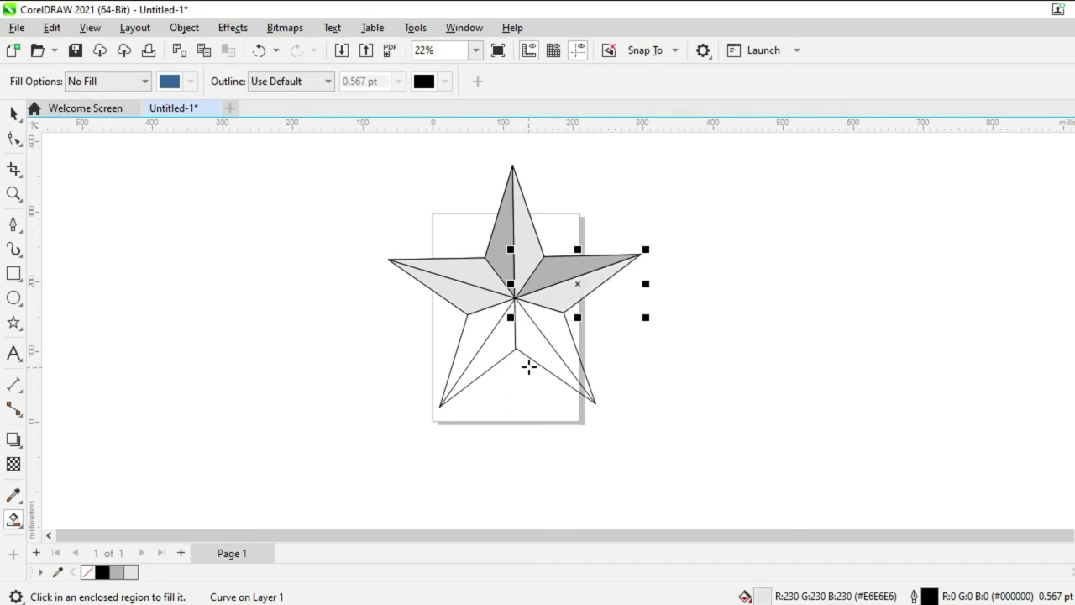
Smart-fill both lower points of the star, using light gray #E6E6E6 for the outer halves and #999999 for the inner halves
{"action": "left_click", "coordinate": [484, 323]}
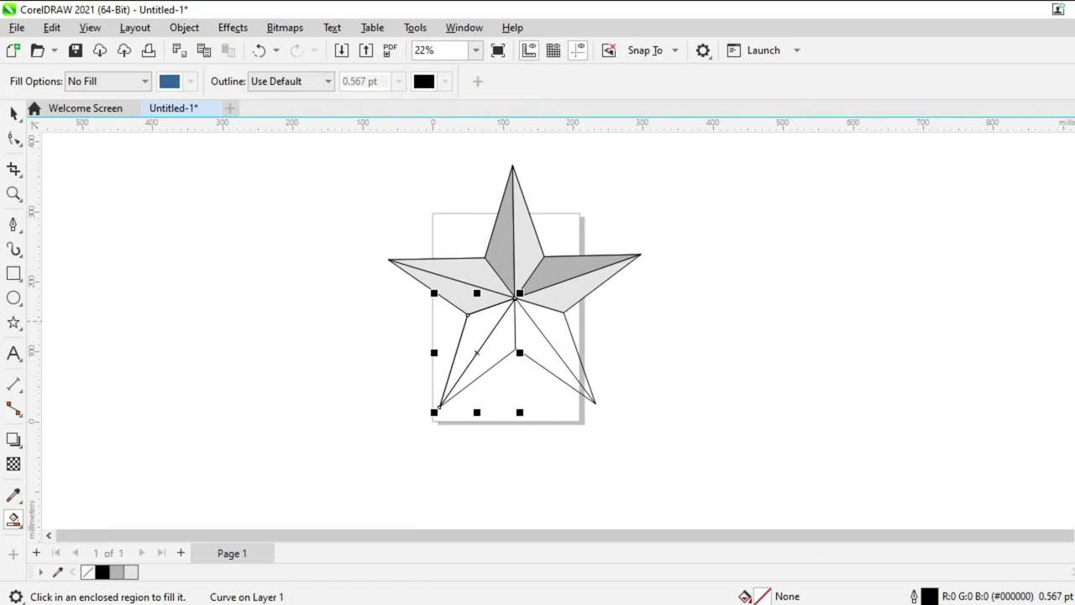
{"action": "left_click", "coordinate": [507, 337]}
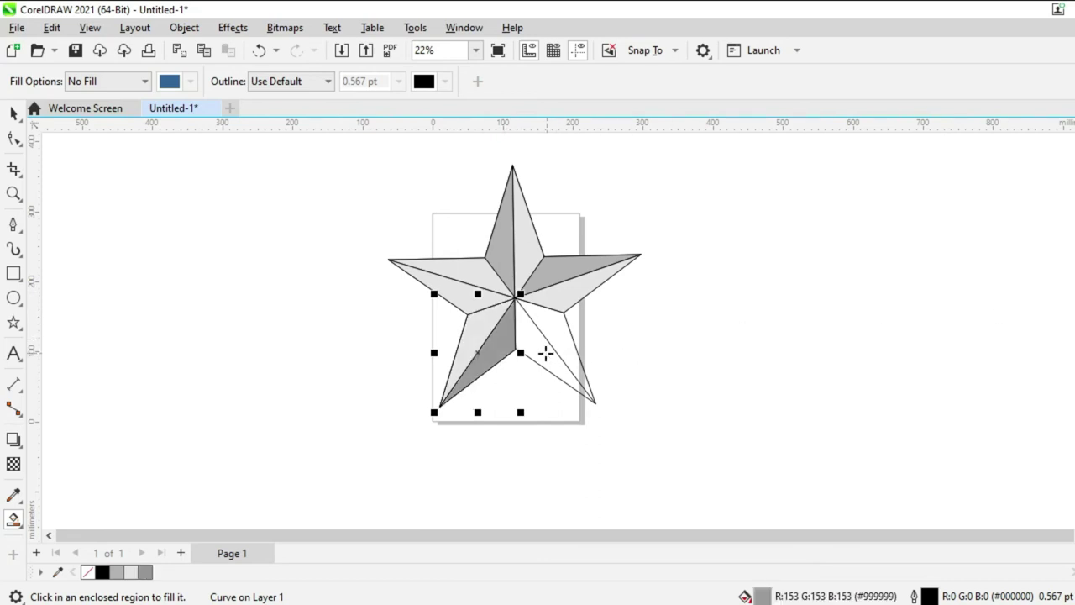
{"action": "left_click", "coordinate": [546, 353]}
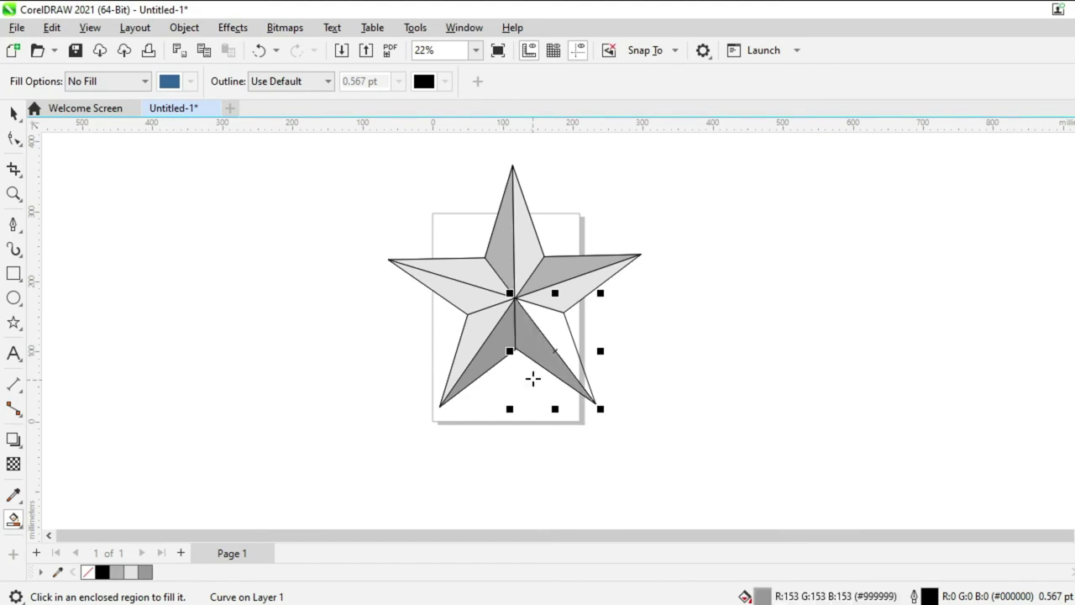
{"action": "left_click", "coordinate": [561, 328]}
{"action": "left_click", "coordinate": [565, 340]}
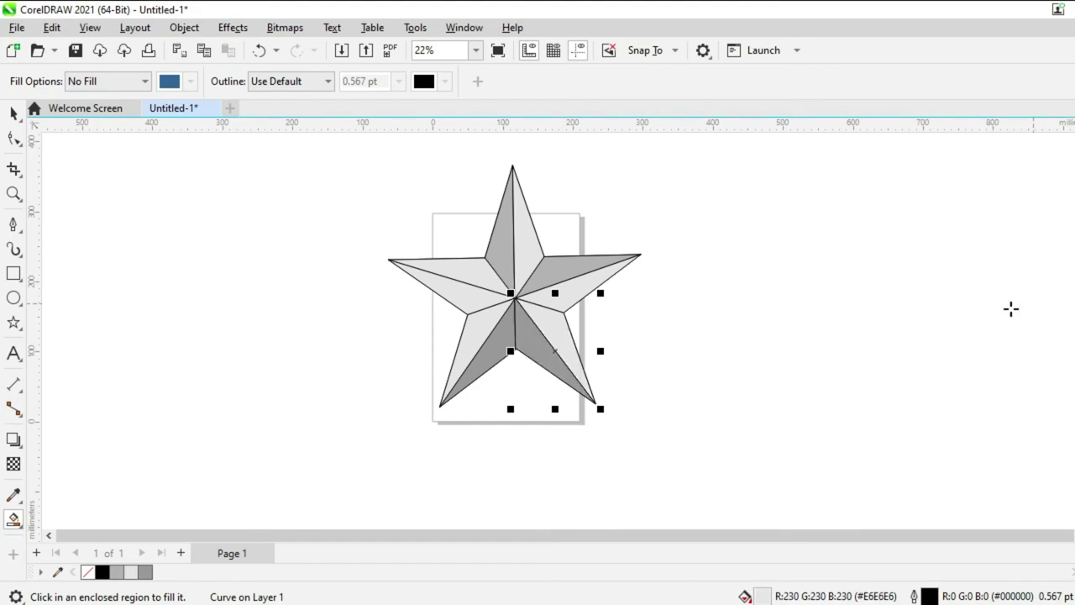
Remove the black outlines from all objects of the star
{"action": "scroll", "coordinate": [487, 442], "scroll_direction": "down", "scroll_amount": 1}
{"action": "left_click", "coordinate": [11, 122]}
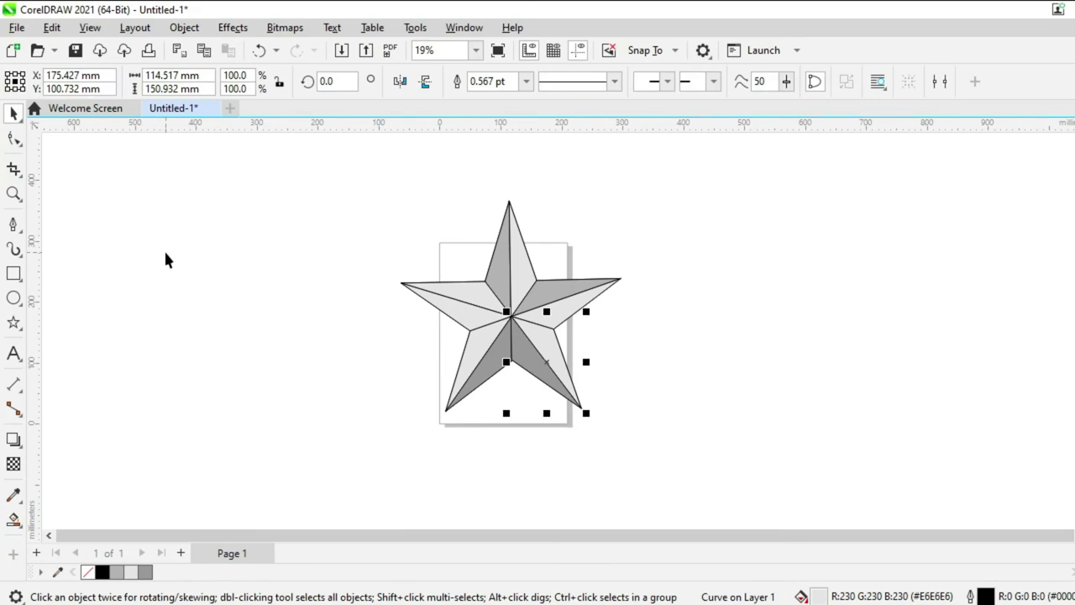
{"action": "left_click", "coordinate": [315, 344]}
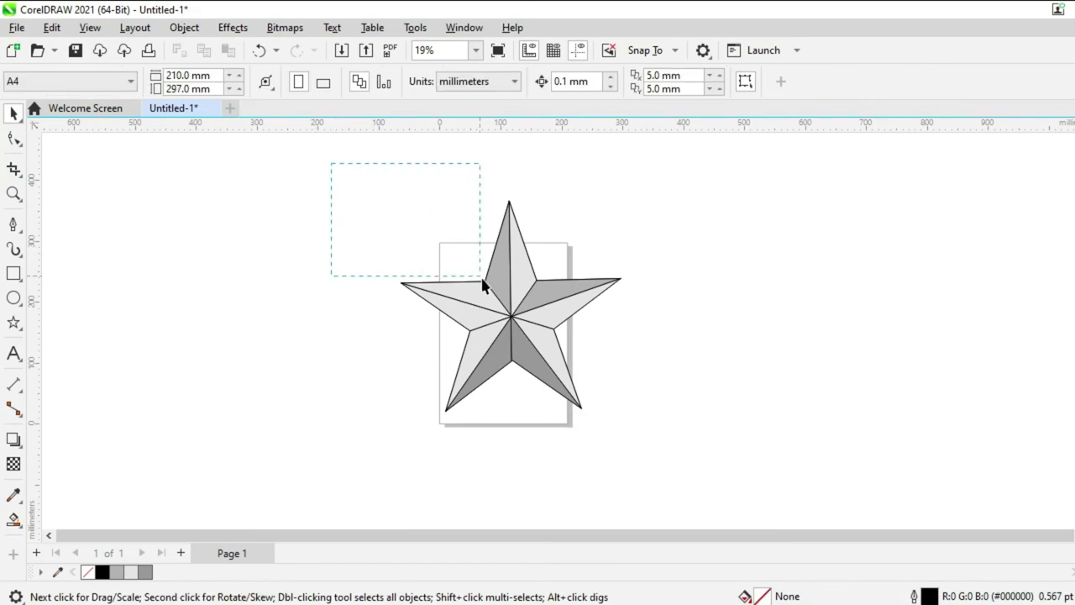
{"action": "left_click_drag", "start_coordinate": [647, 452], "coordinate": [653, 456]}
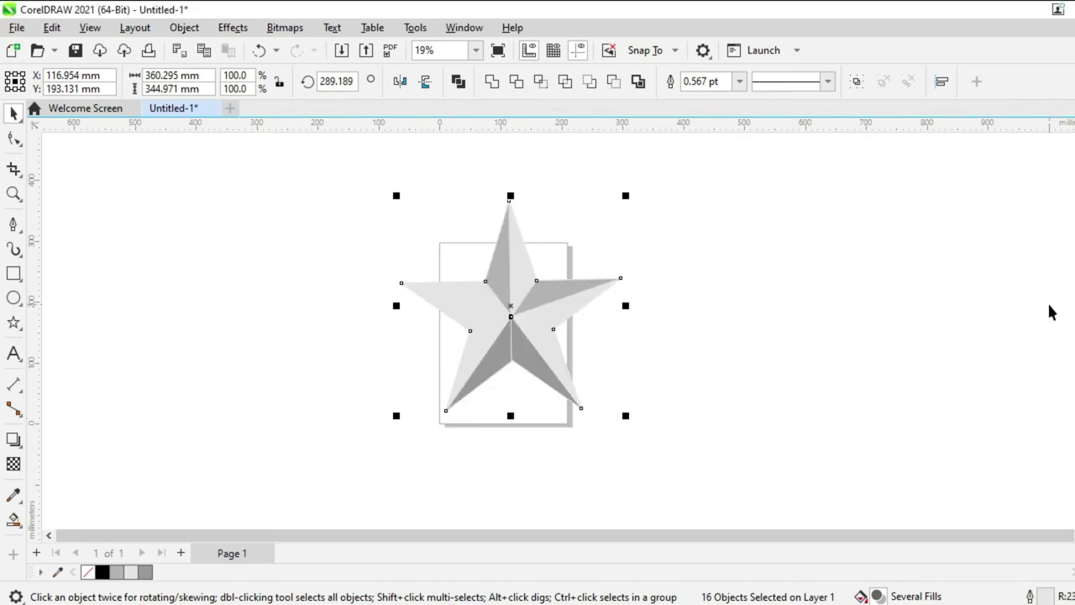
{"action": "left_click", "coordinate": [728, 370]}
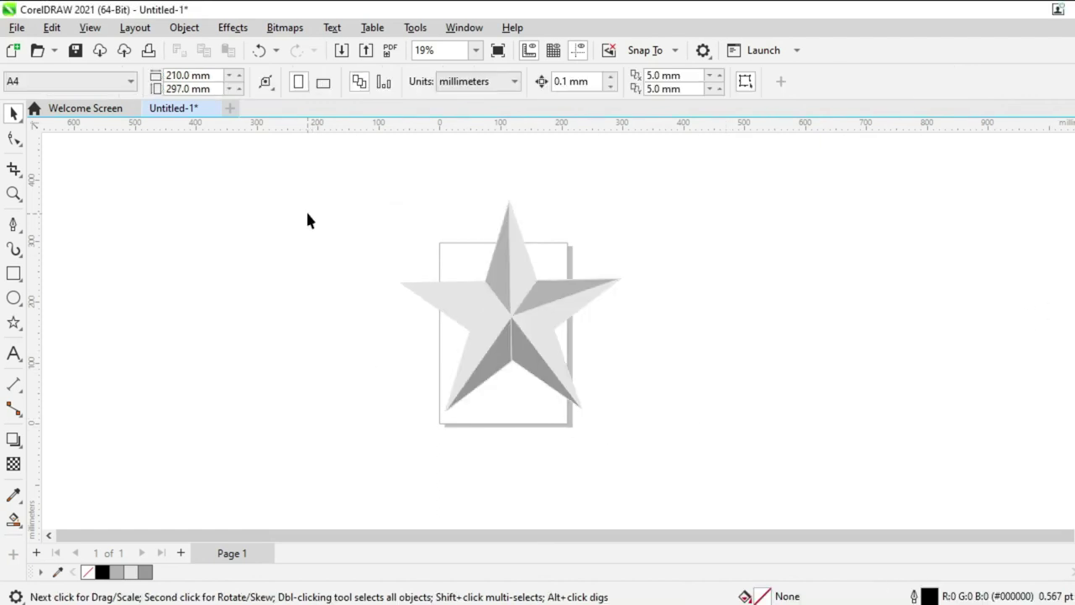
Select all the objects that make up the shaded star
{"action": "left_click_drag", "start_coordinate": [656, 427], "coordinate": [699, 470]}
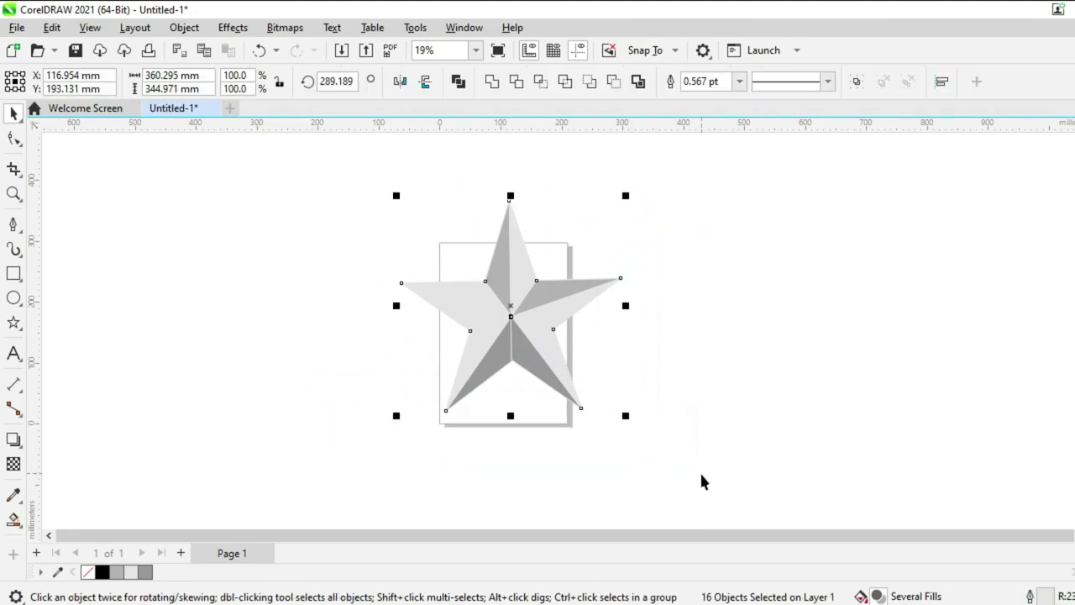
{"action": "left_click", "coordinate": [727, 386]}
{"action": "scroll", "coordinate": [514, 335], "scroll_direction": "up", "scroll_amount": 3}
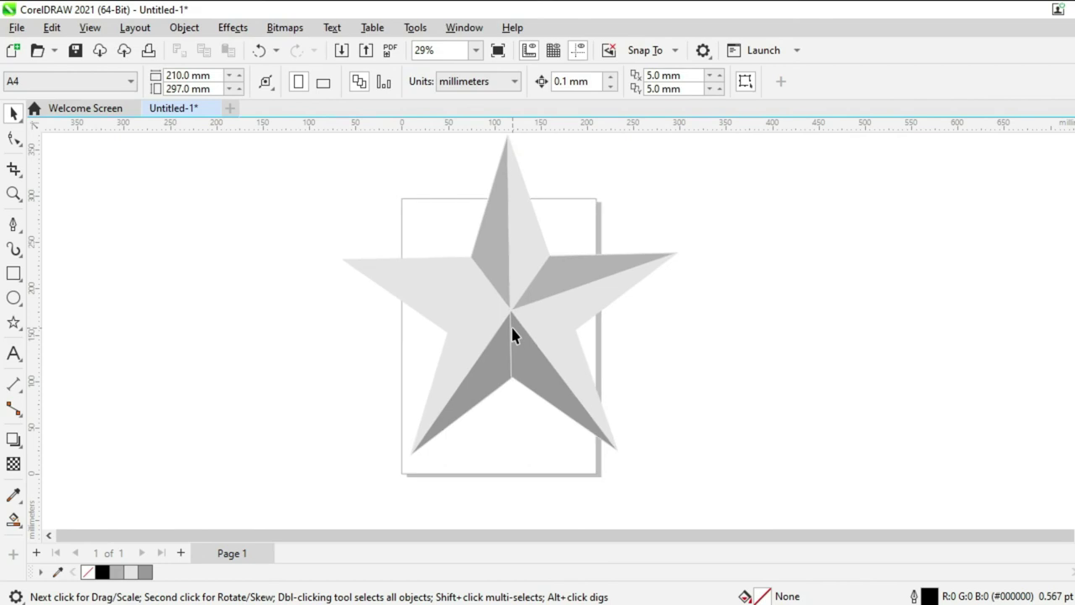
{"action": "scroll", "coordinate": [511, 327], "scroll_direction": "down", "scroll_amount": 2}
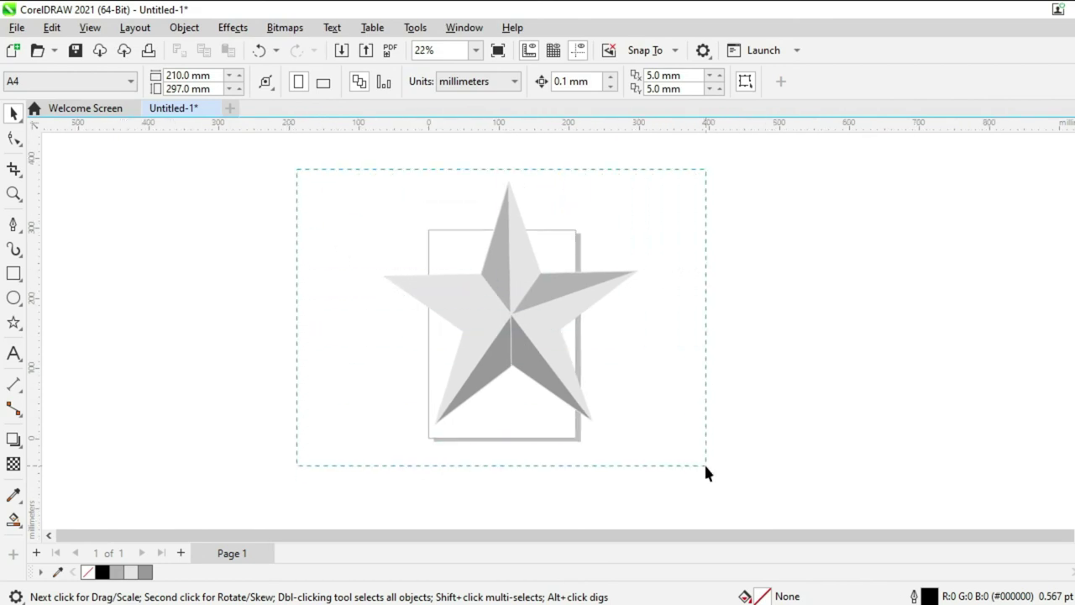
{"action": "left_click_drag", "start_coordinate": [702, 458], "coordinate": [711, 486]}
{"action": "left_click", "coordinate": [290, 181]}
{"action": "left_click_drag", "start_coordinate": [691, 426], "coordinate": [694, 434]}
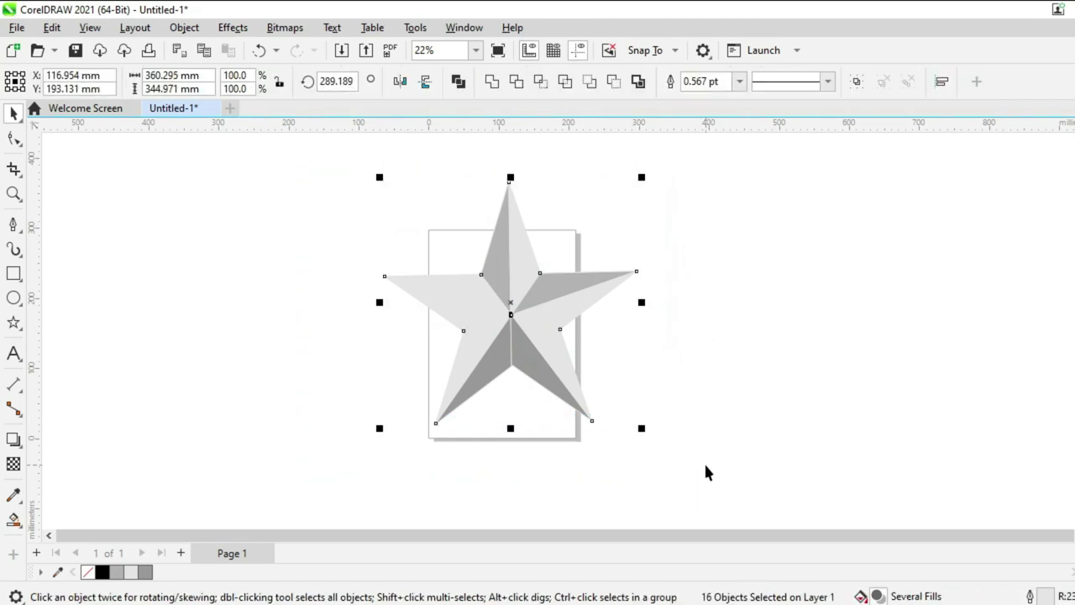